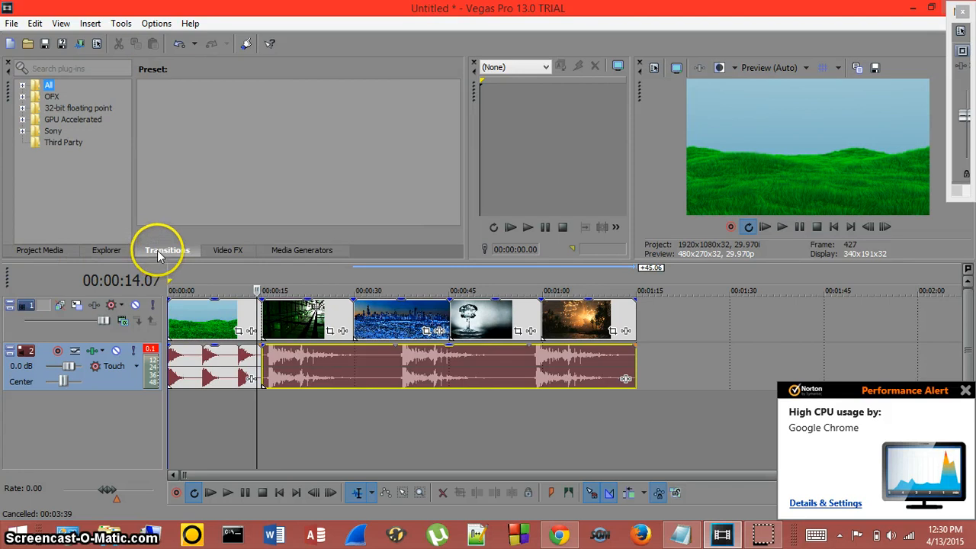
- Browse the full list of transitions and view the 3D Blinds presets
click(22, 86)
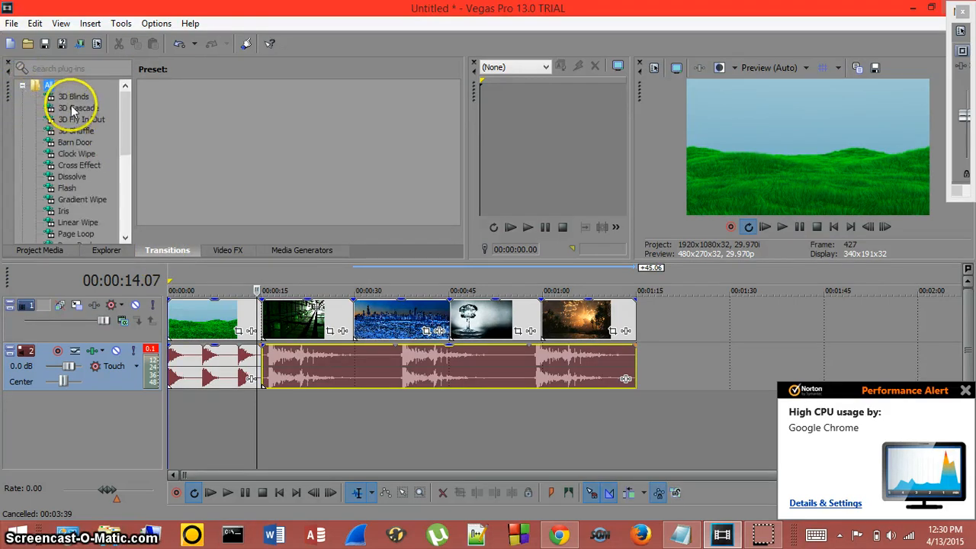
scroll(90, 121, down, 1)
scroll(97, 118, up, 1)
click(79, 96)
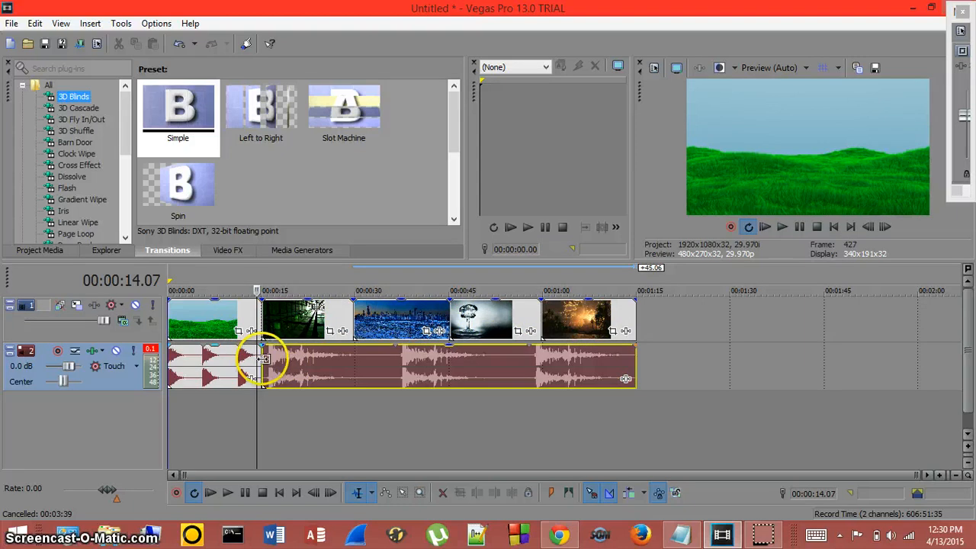
- Delete the second audio clip and extend the first audio clip to the end of the last video clip
right_click(324, 364)
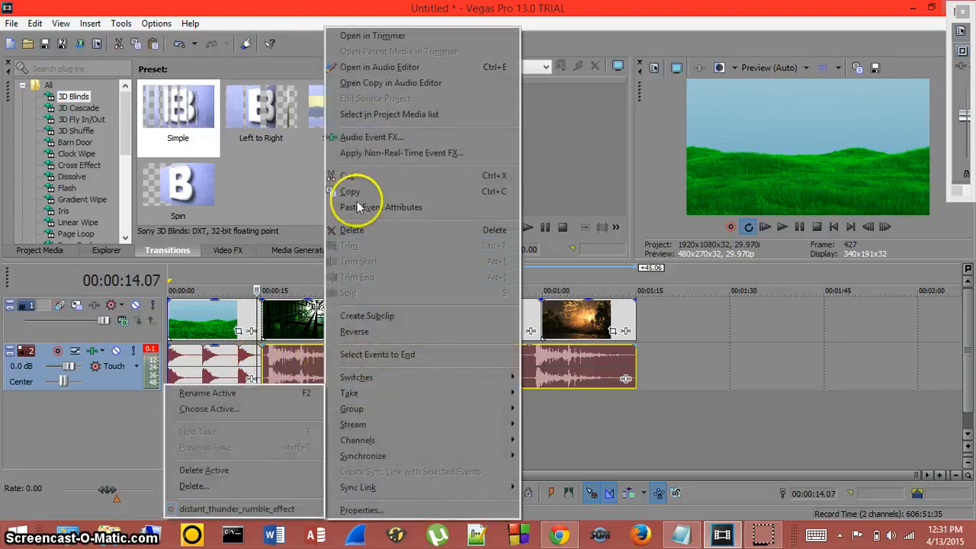
click(365, 230)
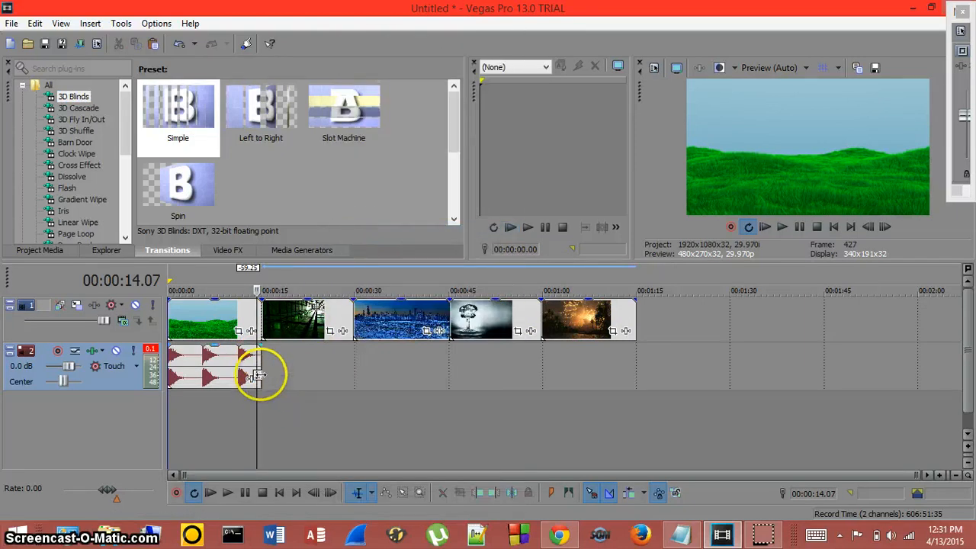
drag(260, 375, 638, 346)
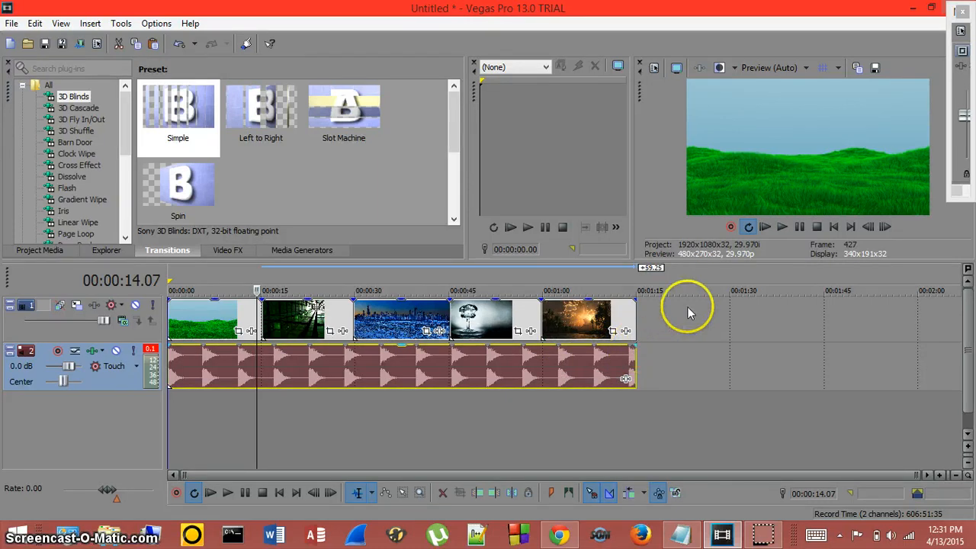
- Delete the water drop, sunset and dark green clips from the video track, keeping only the green hills and city clips
click(479, 330)
right_click(479, 330)
click(539, 214)
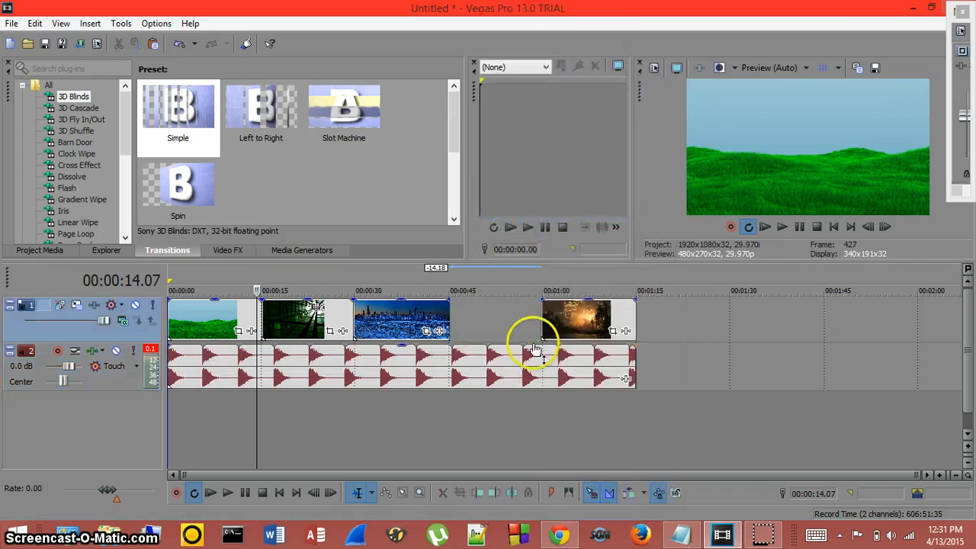
right_click(559, 327)
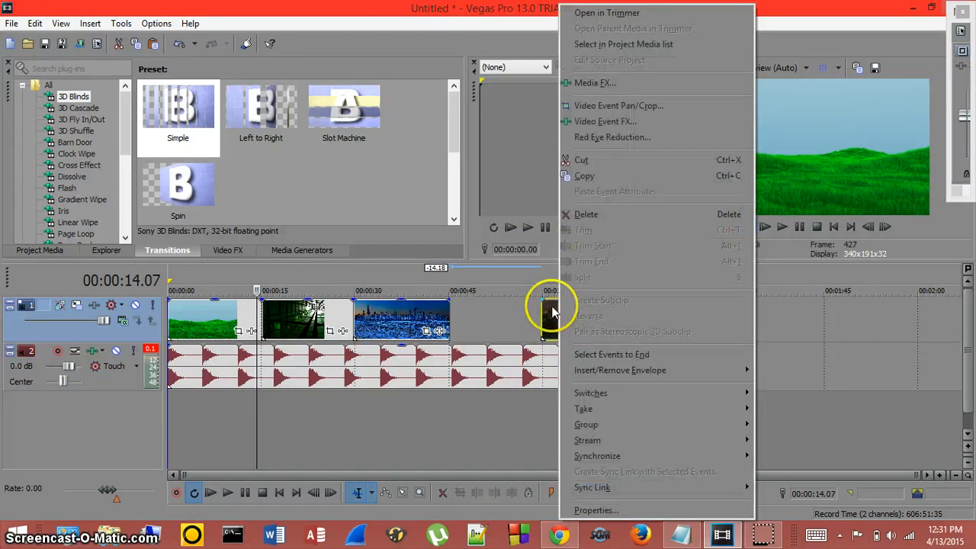
click(597, 212)
right_click(424, 336)
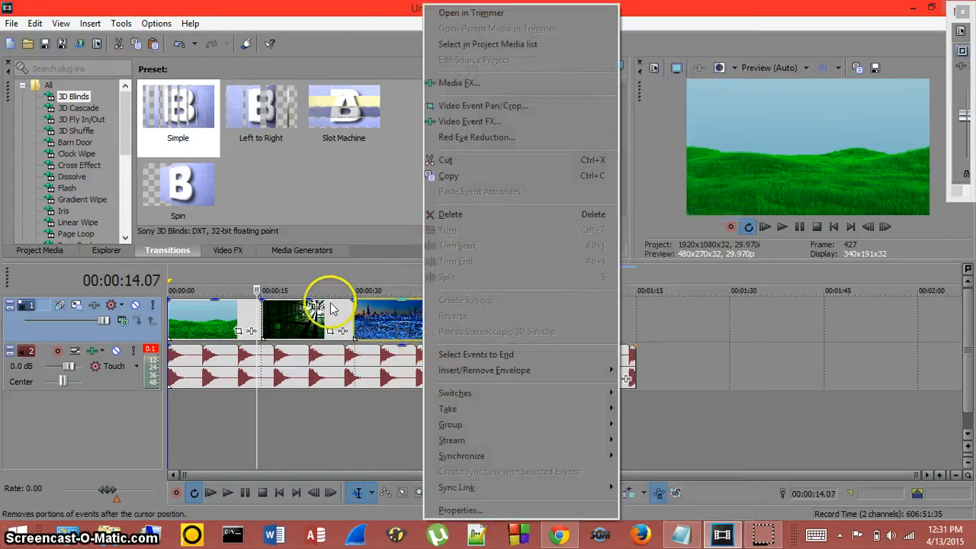
right_click(330, 305)
click(368, 214)
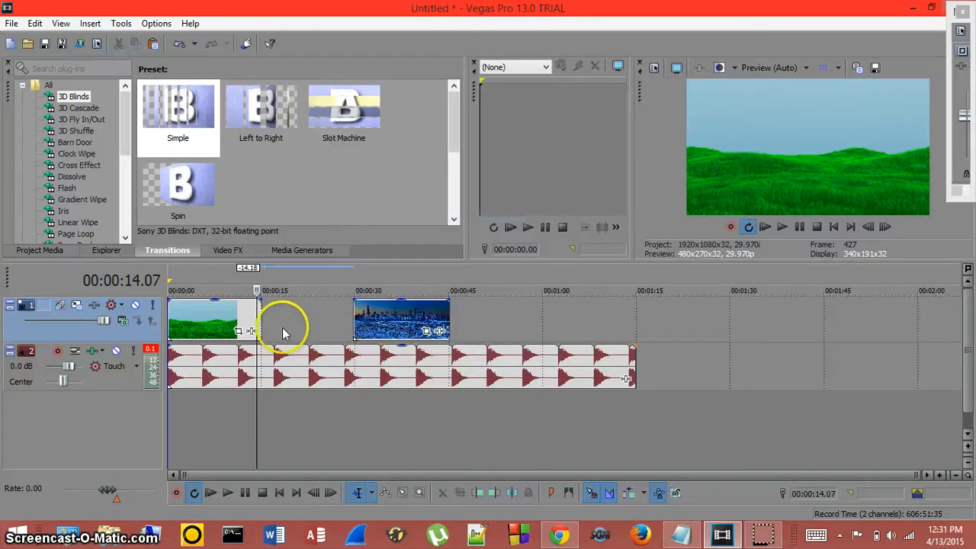
- Extend the hills clip to the start of the city clip, lengthen the city clip to about one minute, and trim the audio to match
drag(265, 324, 350, 316)
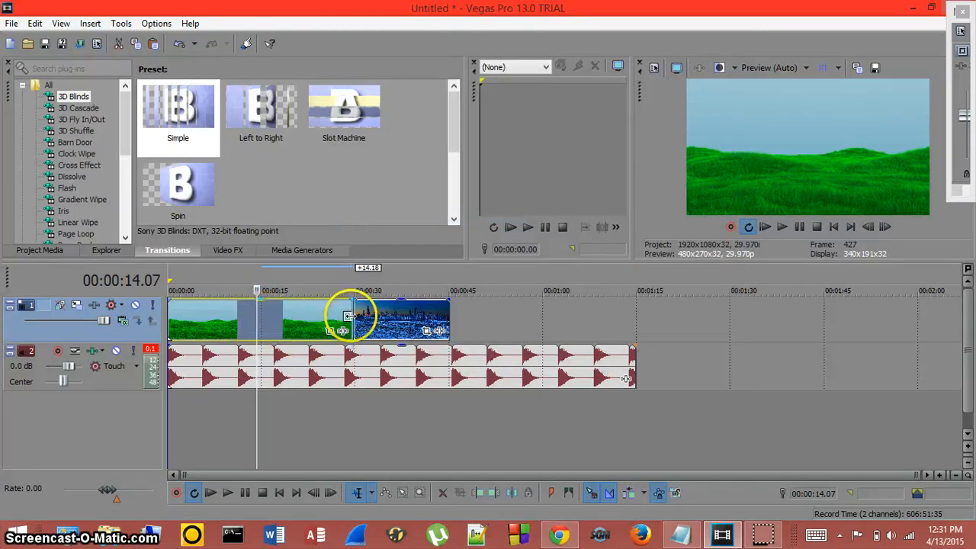
drag(448, 311, 541, 309)
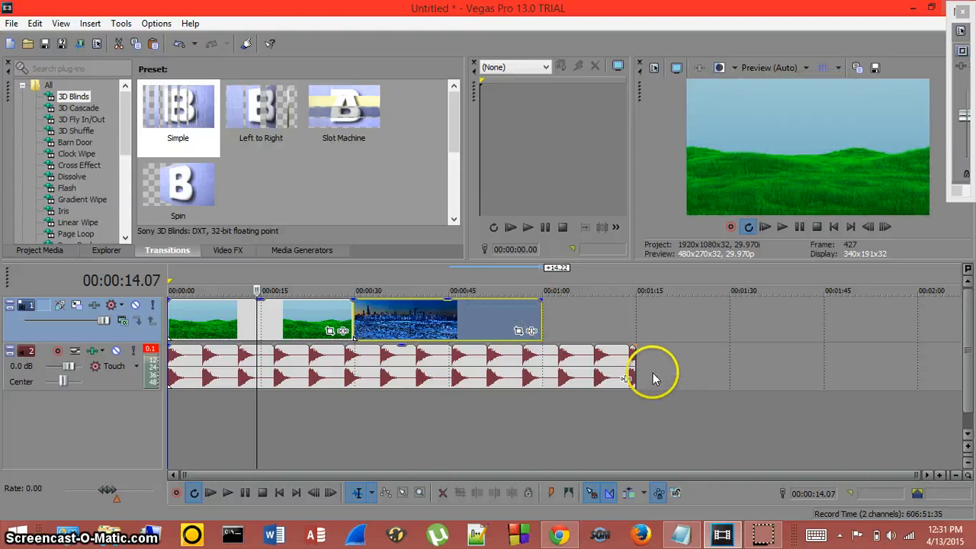
drag(633, 361, 542, 359)
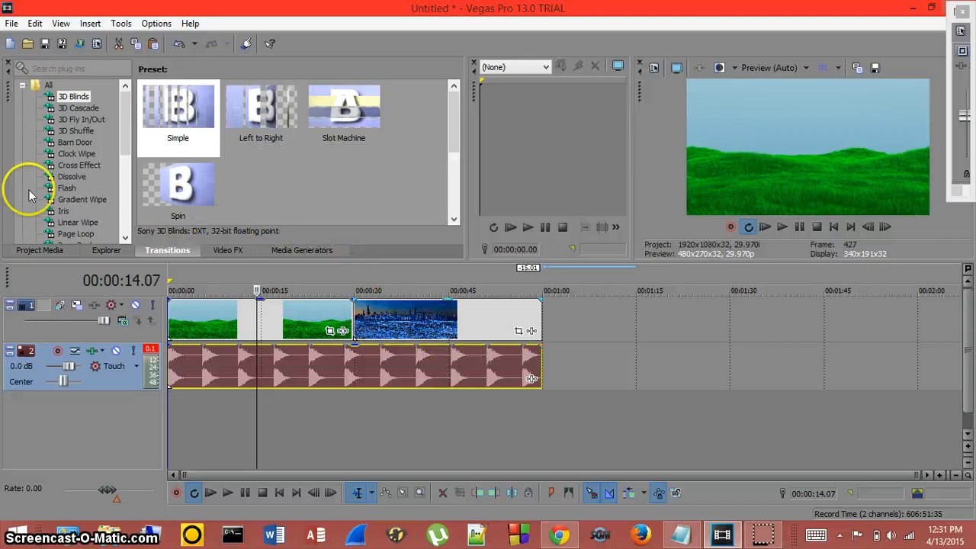
- Apply the 3D Shuffle transition with the Bright Light preset at the cut between the hills and city clips
click(75, 130)
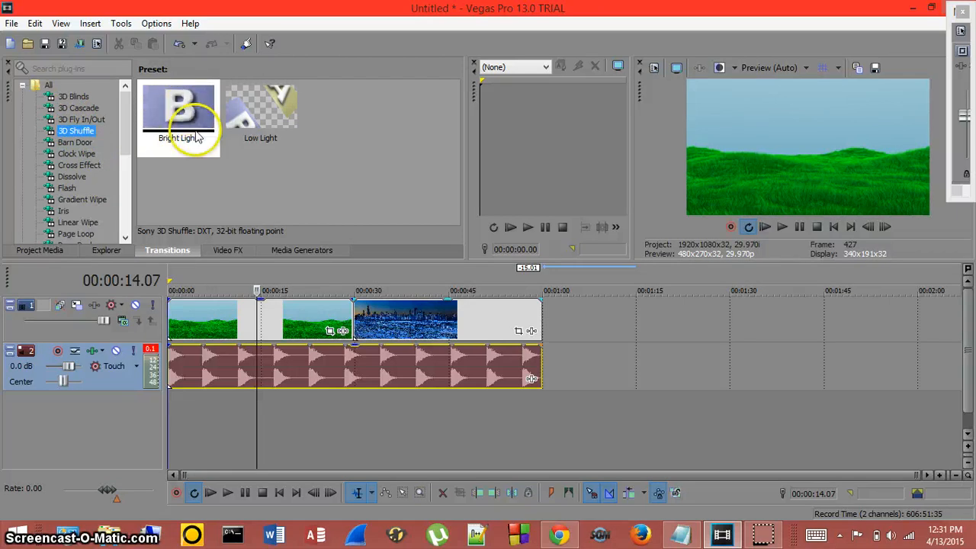
drag(197, 135, 356, 311)
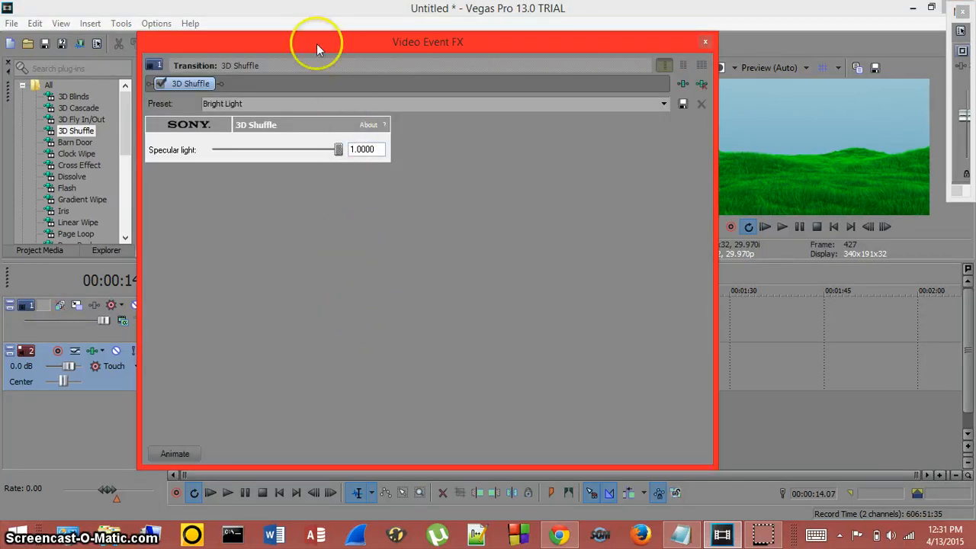
drag(373, 49, 177, 221)
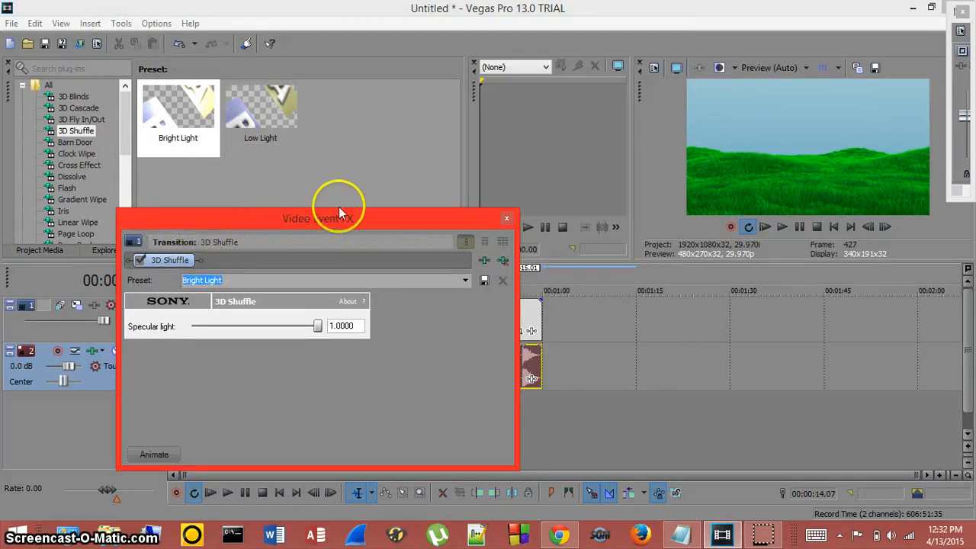
drag(340, 210, 259, 86)
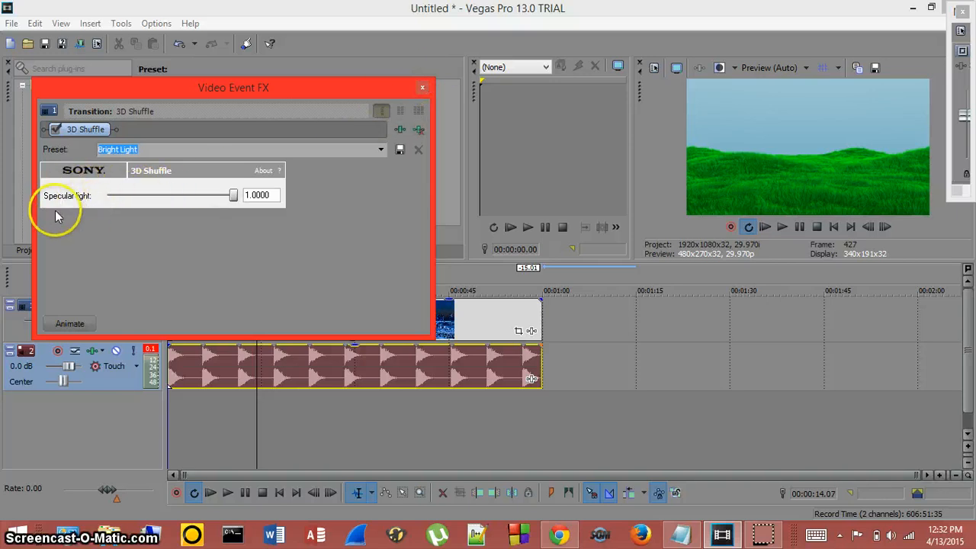
- Try a lower specular light on the 3D Shuffle transition and return it to 1.0000
click(122, 196)
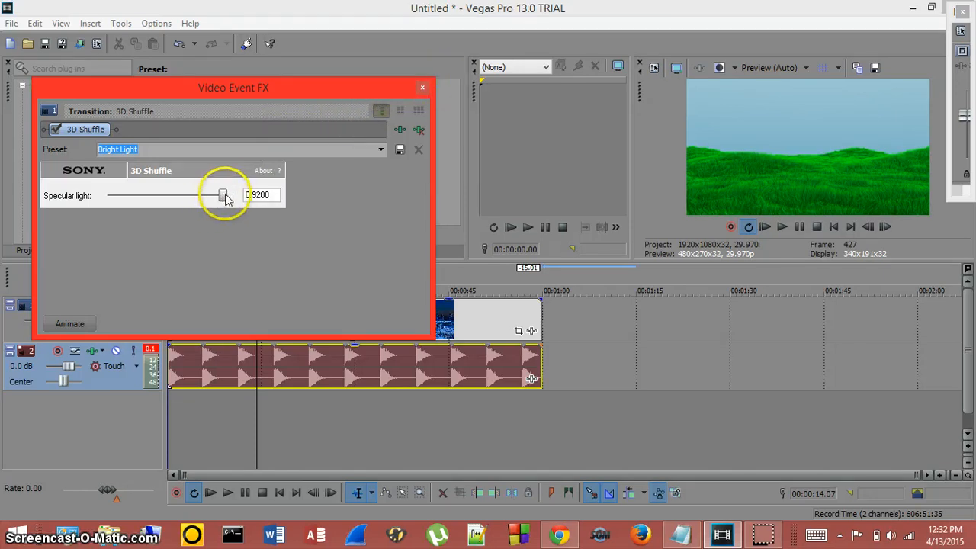
drag(223, 195, 233, 197)
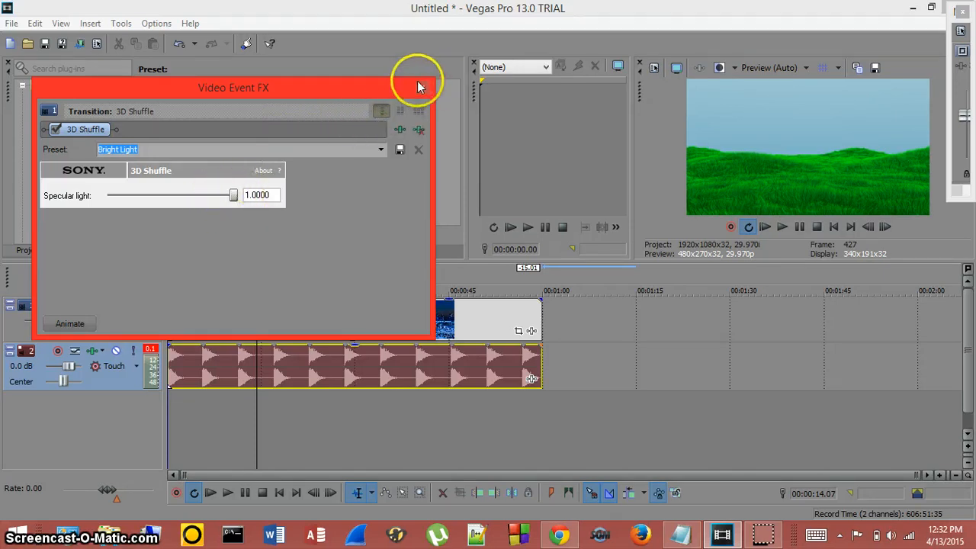
drag(432, 78, 509, 335)
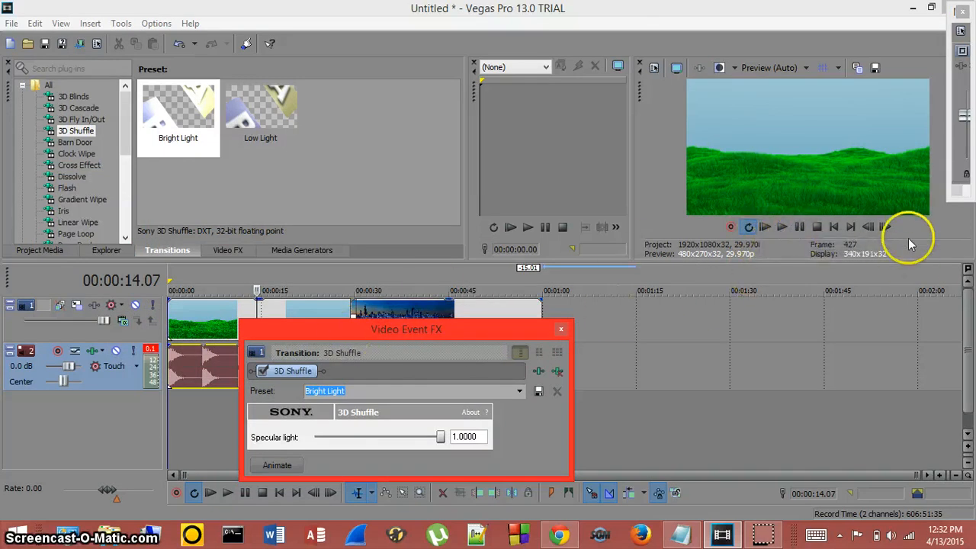
- Mute the audio track and play the timeline to preview the transition between the hills and city clips
click(102, 410)
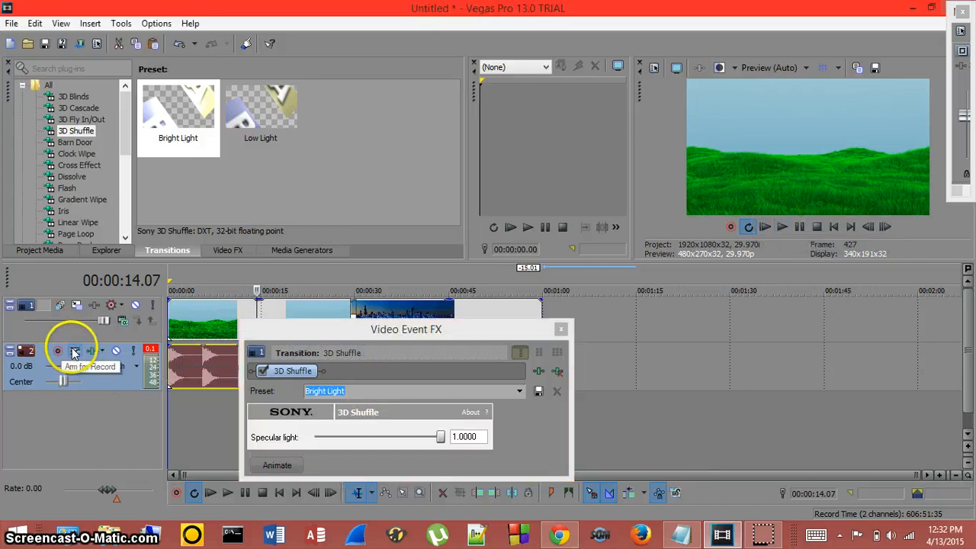
click(116, 351)
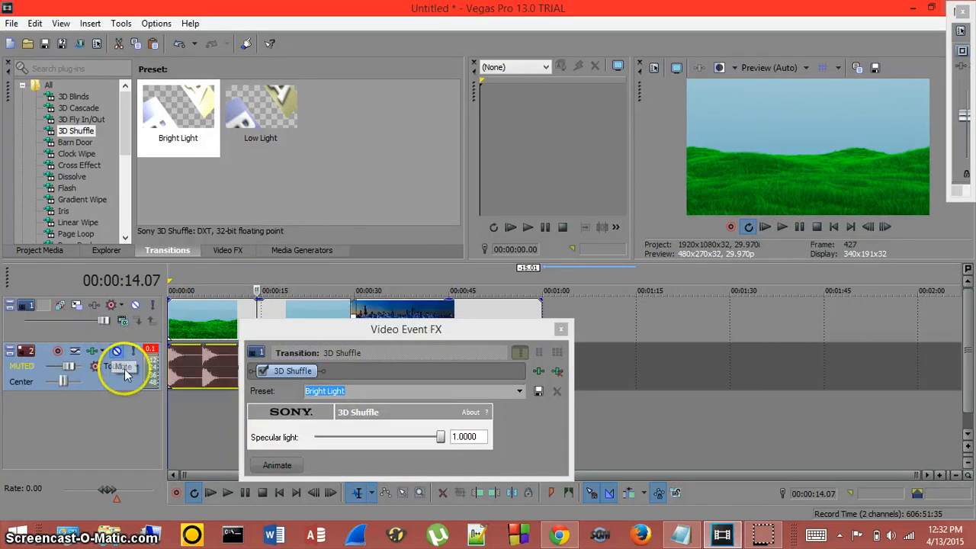
drag(323, 334, 327, 377)
click(777, 228)
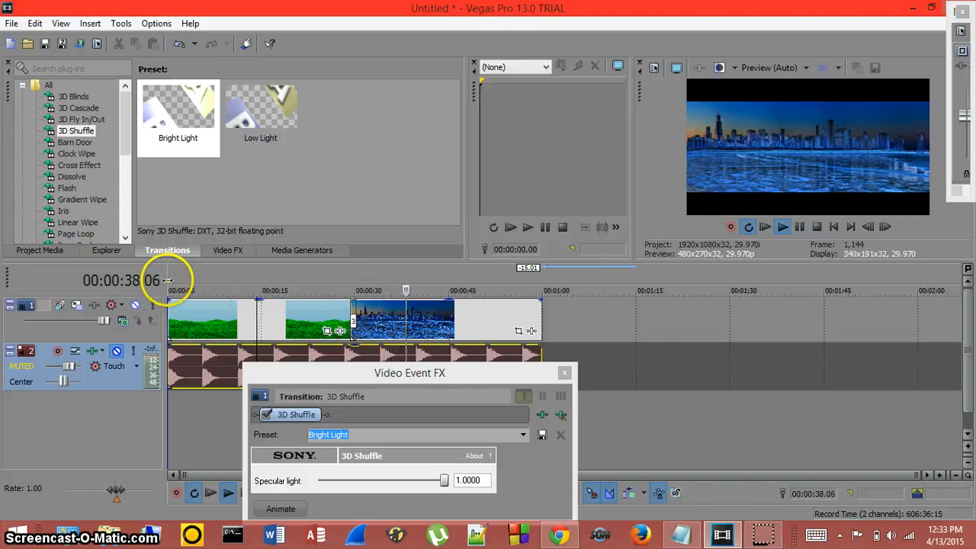
- Set the playback loop region around the transition, from about 27 to 32 seconds
drag(173, 285, 193, 282)
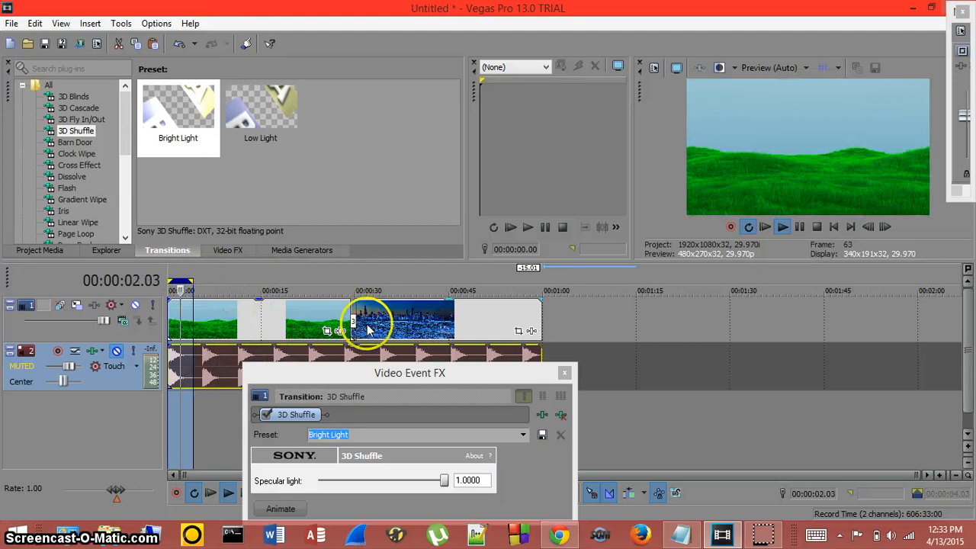
drag(402, 373, 684, 82)
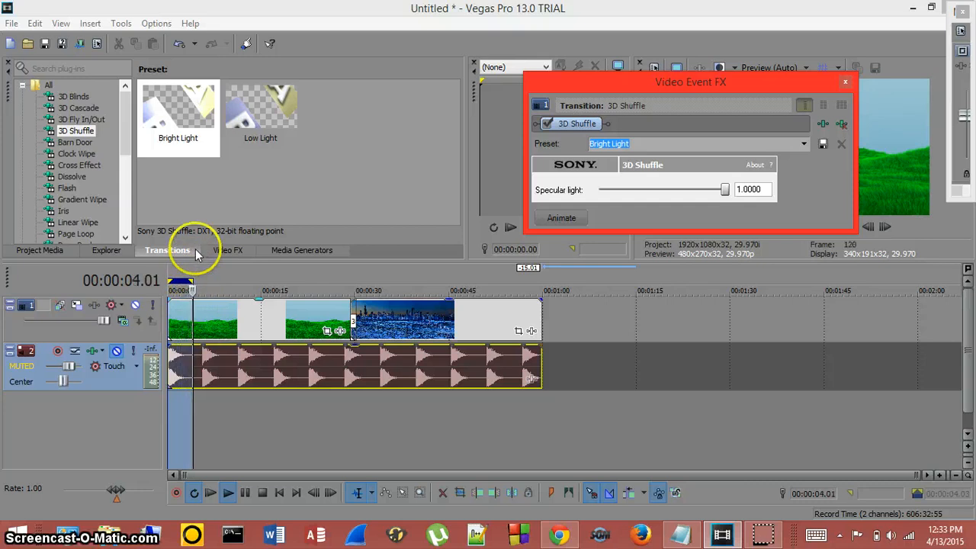
drag(192, 282, 290, 280)
drag(371, 290, 366, 290)
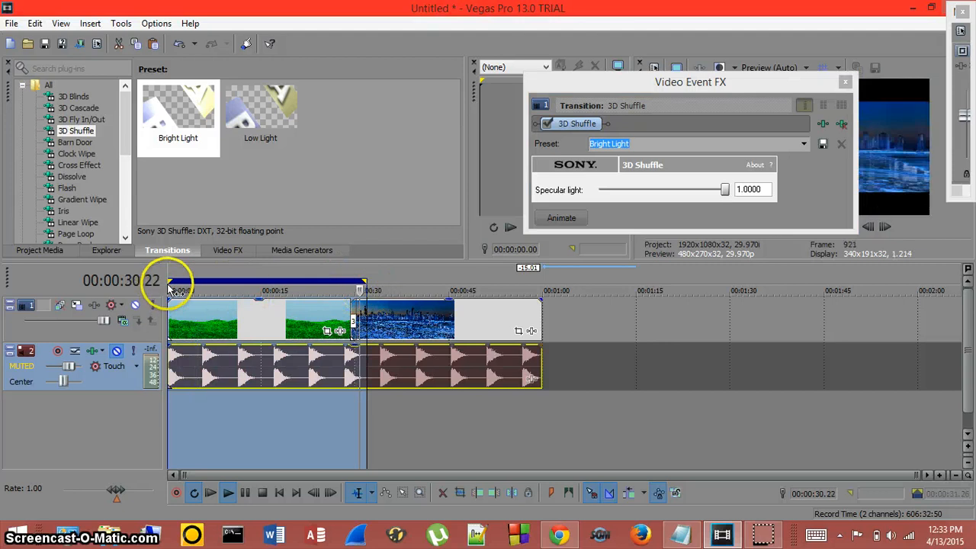
drag(169, 282, 340, 290)
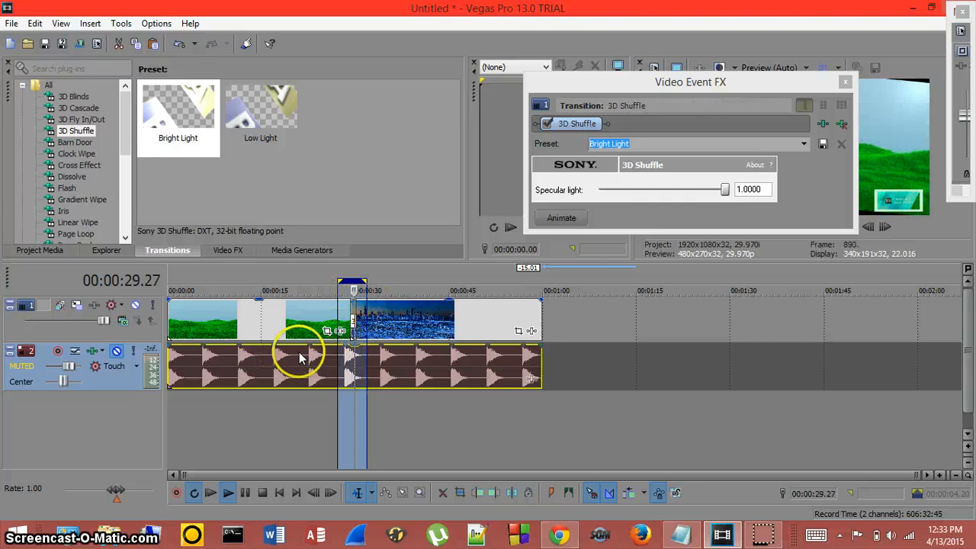
click(327, 318)
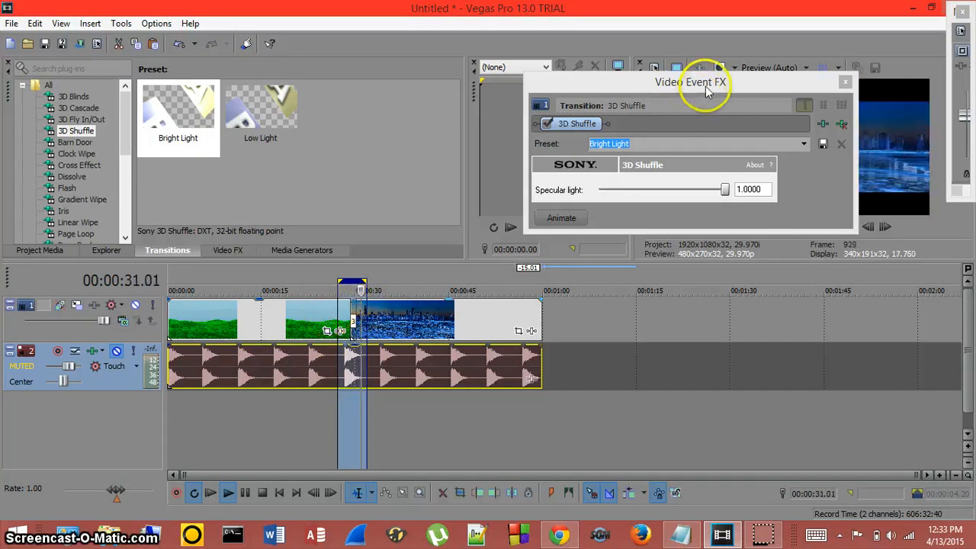
- Try a specular light of 0.3620 on the looping 3D Shuffle transition, restore it to 1.0000, and close the transition settings
drag(706, 90, 375, 55)
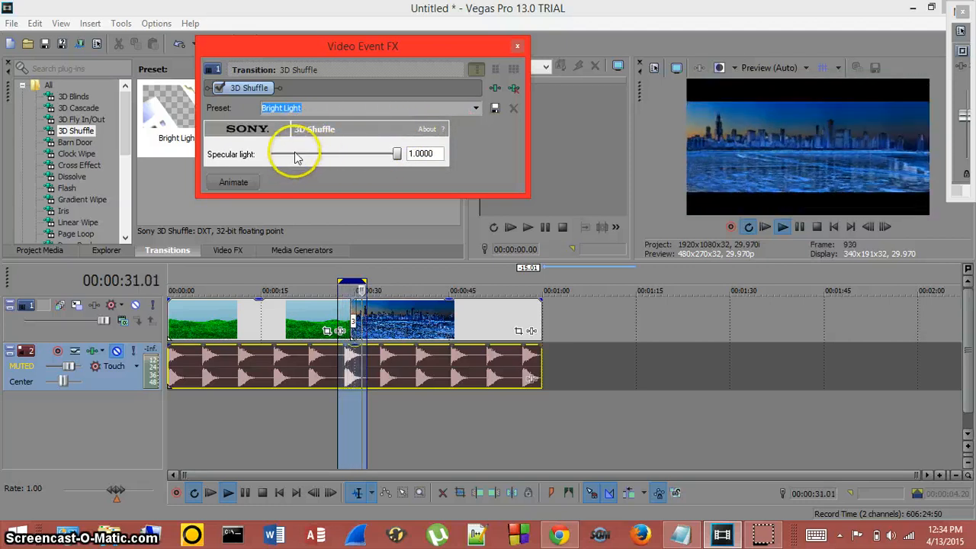
drag(399, 155, 319, 155)
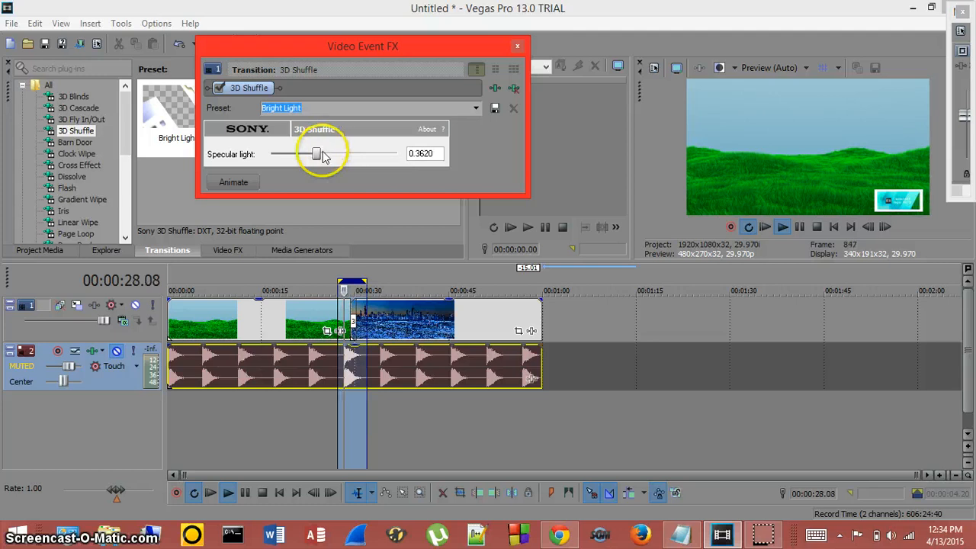
drag(318, 155, 415, 153)
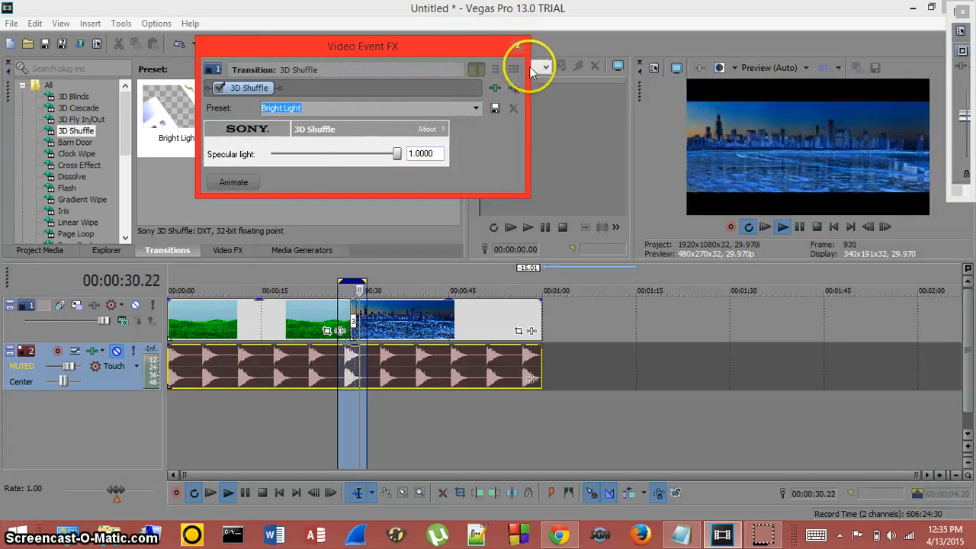
click(518, 46)
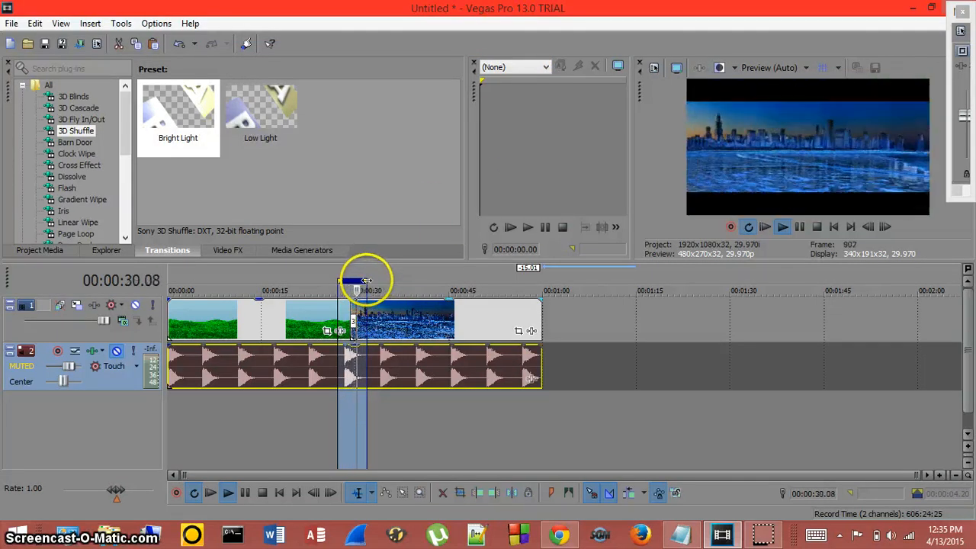
- Extend the end of the playback loop region to about 41 seconds and look at the region's loop options
drag(366, 280, 425, 286)
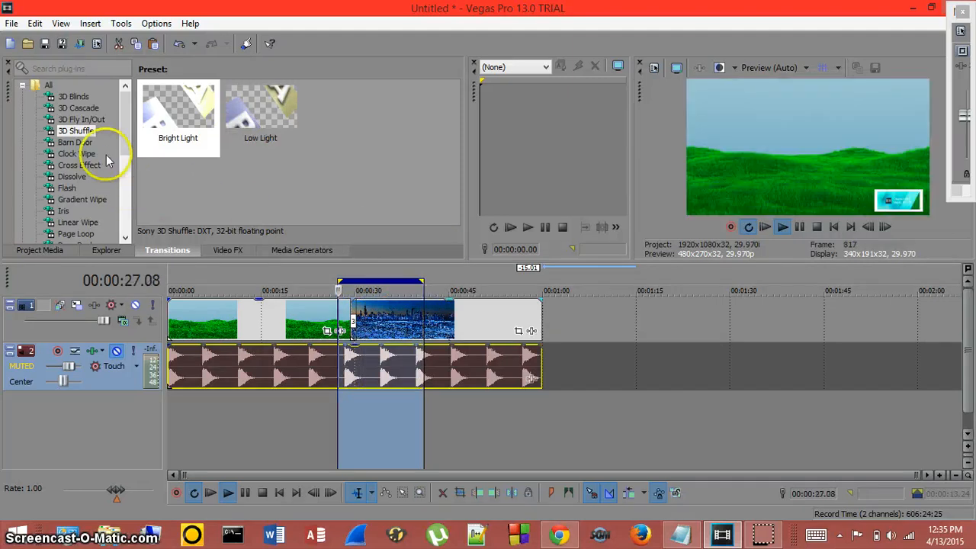
right_click(398, 283)
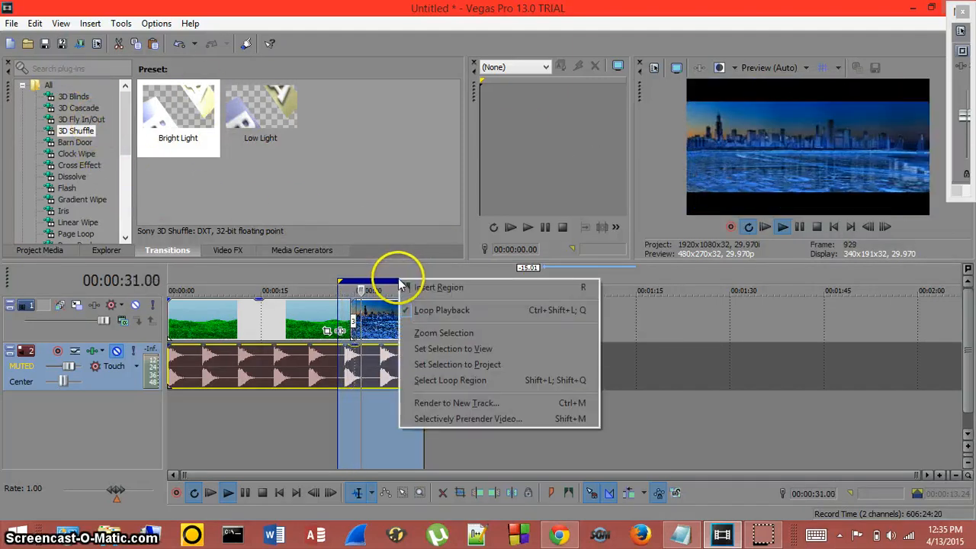
right_click(396, 285)
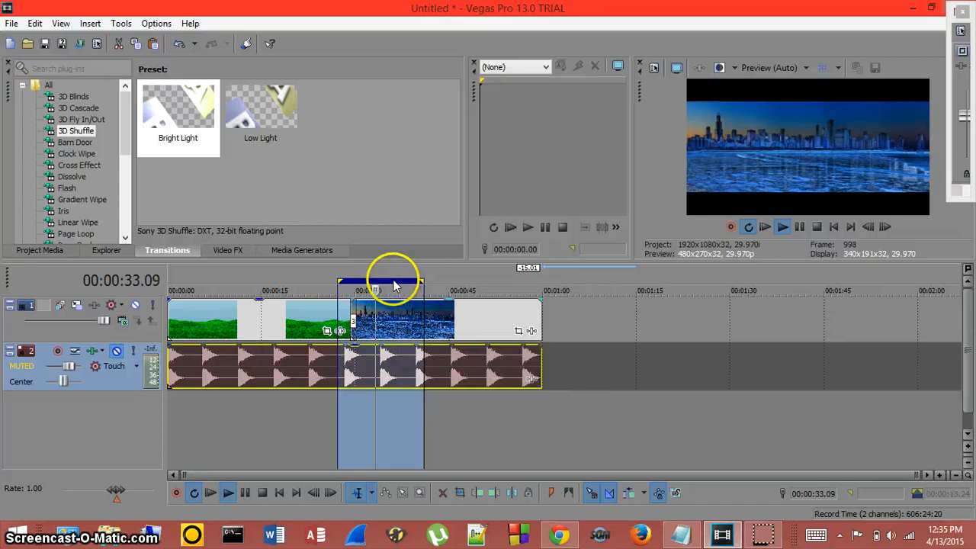
right_click(395, 285)
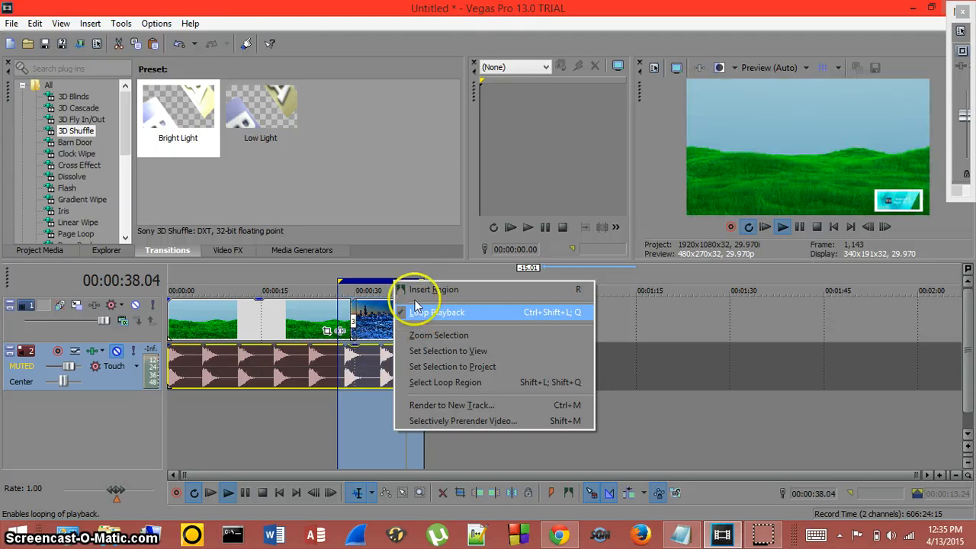
click(428, 270)
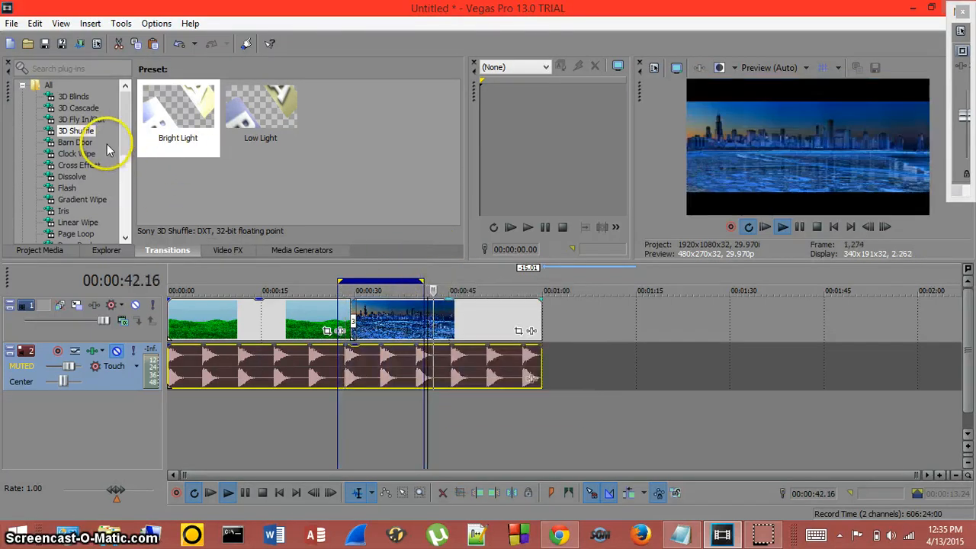
- Add the Clock Wipe transition with the Clockwise, Soft Edge preset to the start of the hills clip and enlarge its settings window
click(73, 153)
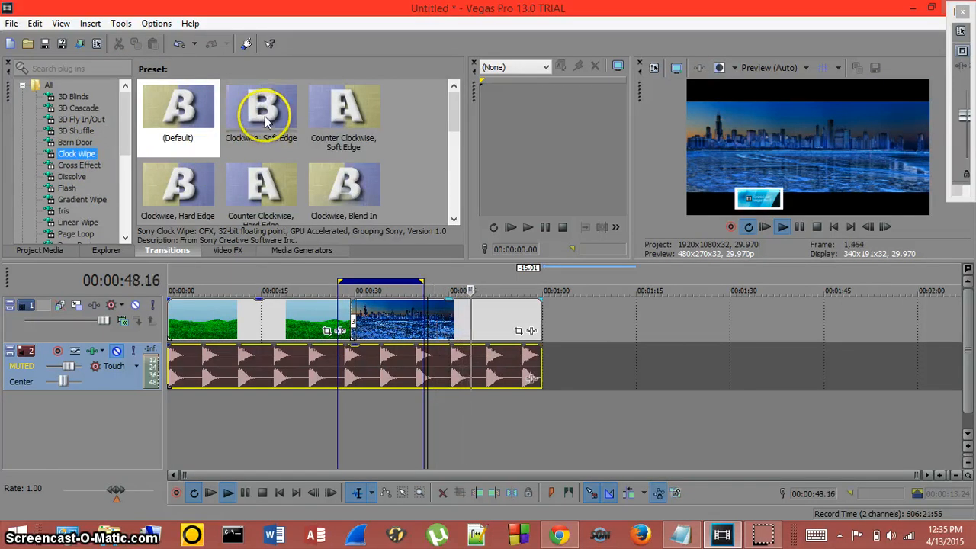
drag(265, 114, 172, 309)
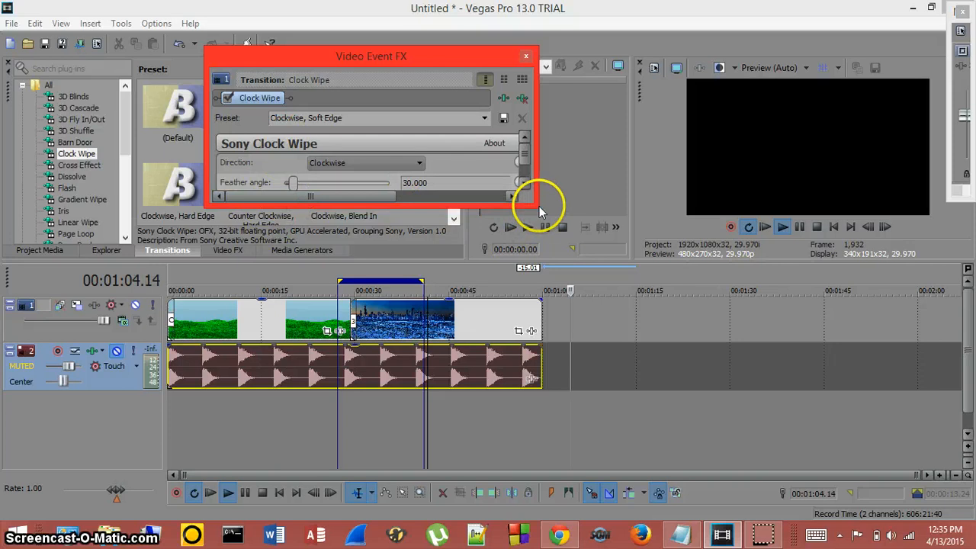
drag(539, 208, 607, 253)
drag(381, 54, 430, 89)
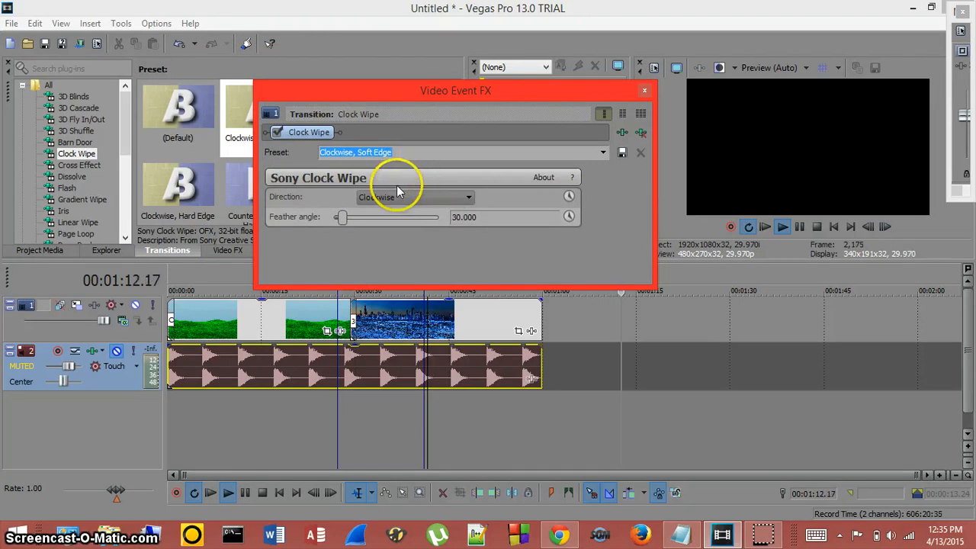
drag(426, 87, 452, 50)
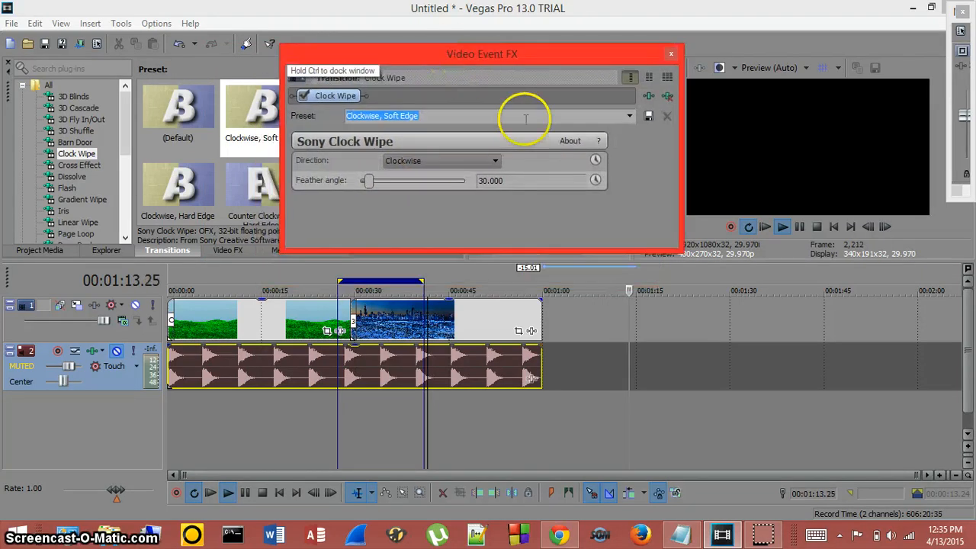
- Set the playback loop region from the timeline start to about 00:00:03.19 and restart playback from the beginning
drag(343, 288, 175, 287)
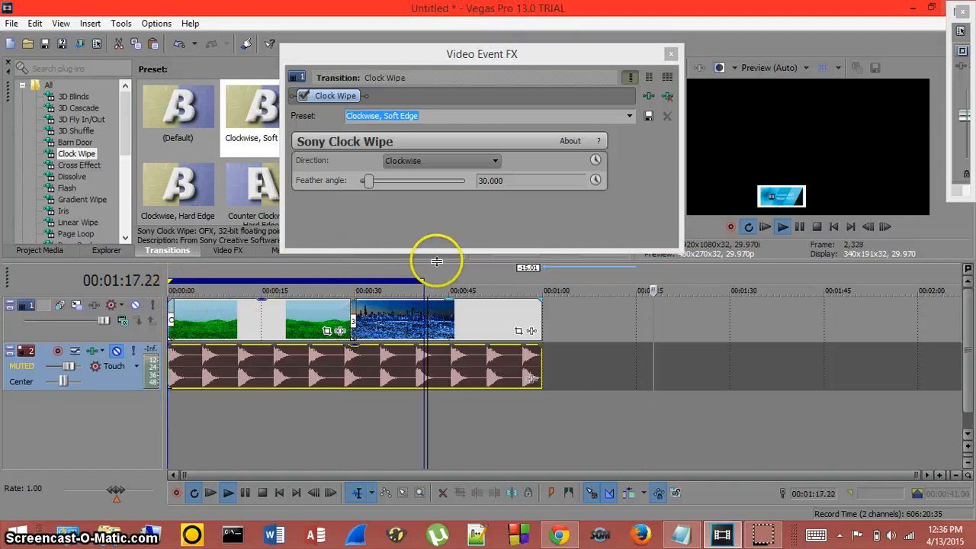
drag(423, 282, 205, 282)
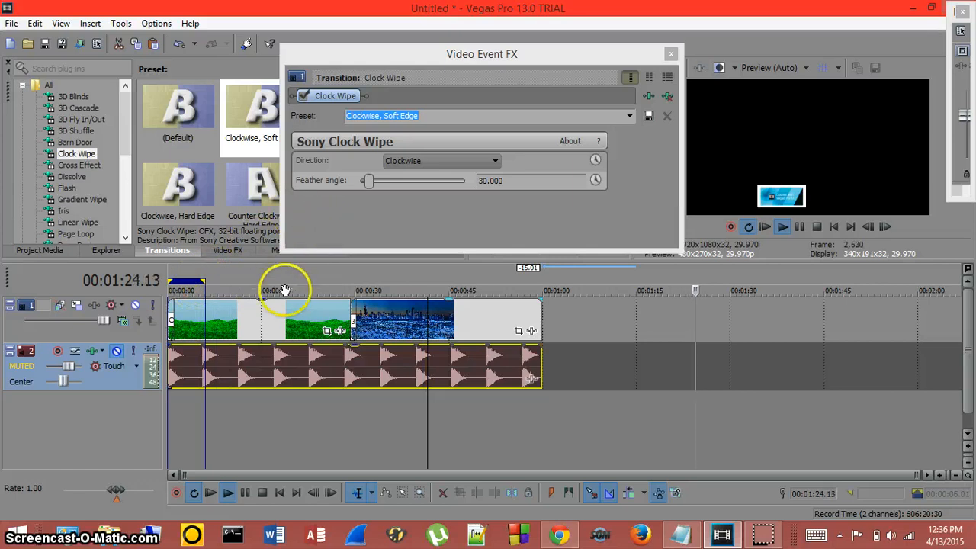
click(834, 228)
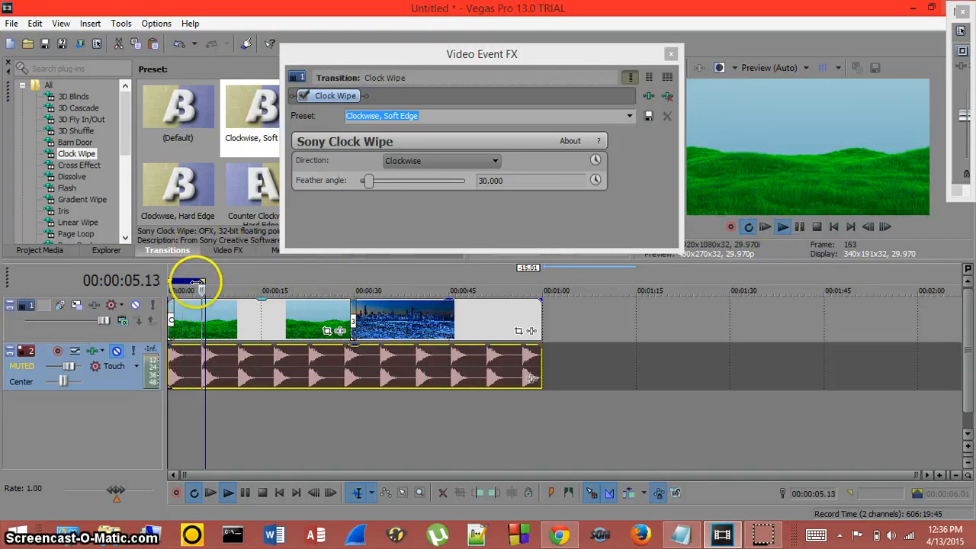
drag(196, 283, 186, 283)
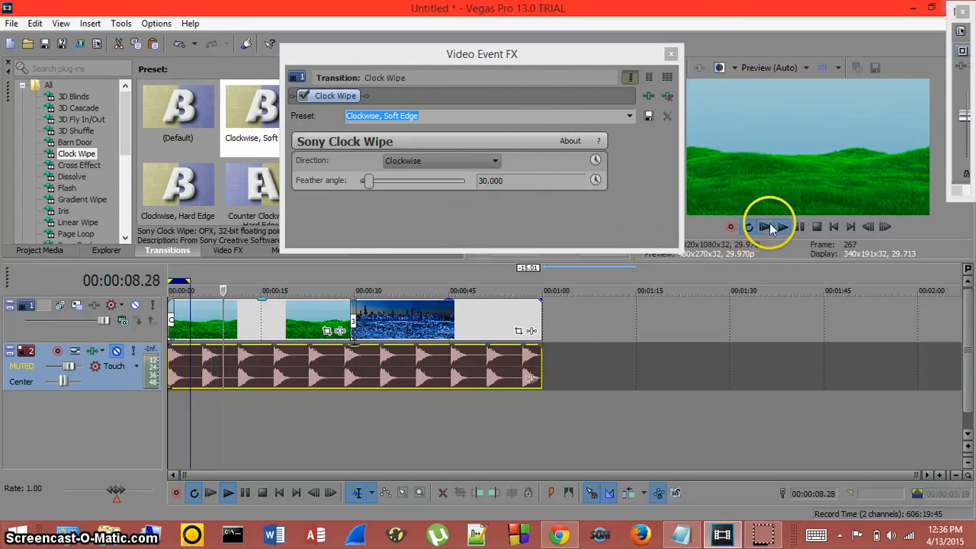
click(830, 227)
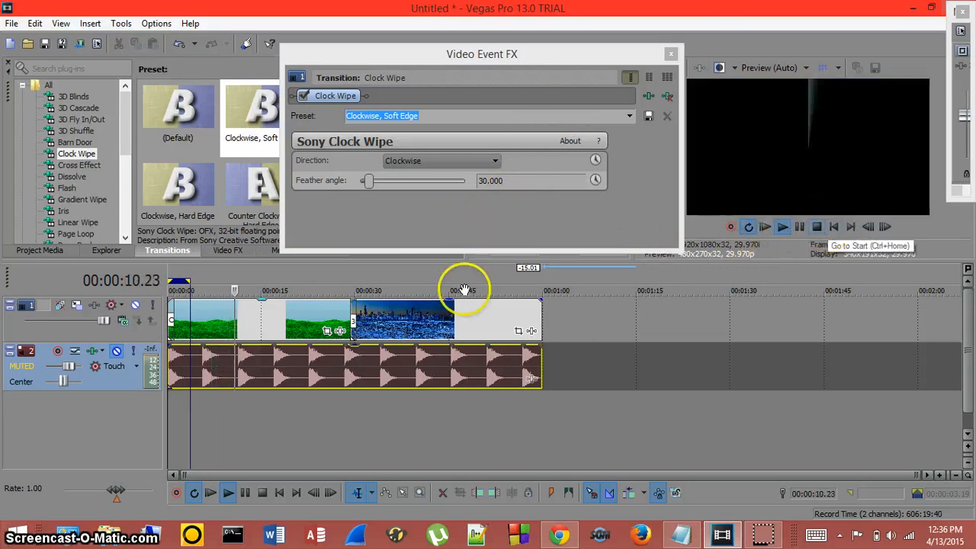
- Turn loop playback off and back on for the region at the timeline start
right_click(187, 280)
click(204, 311)
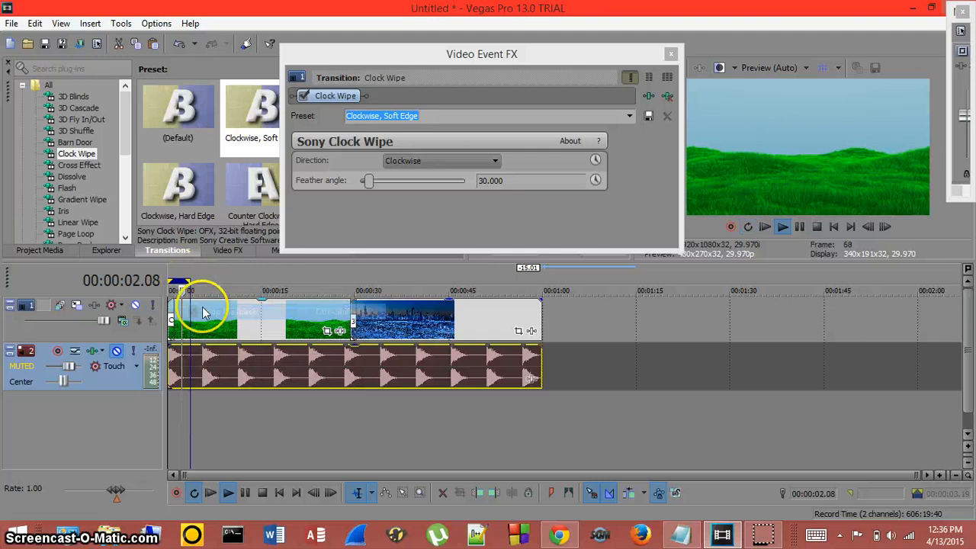
right_click(185, 281)
click(209, 311)
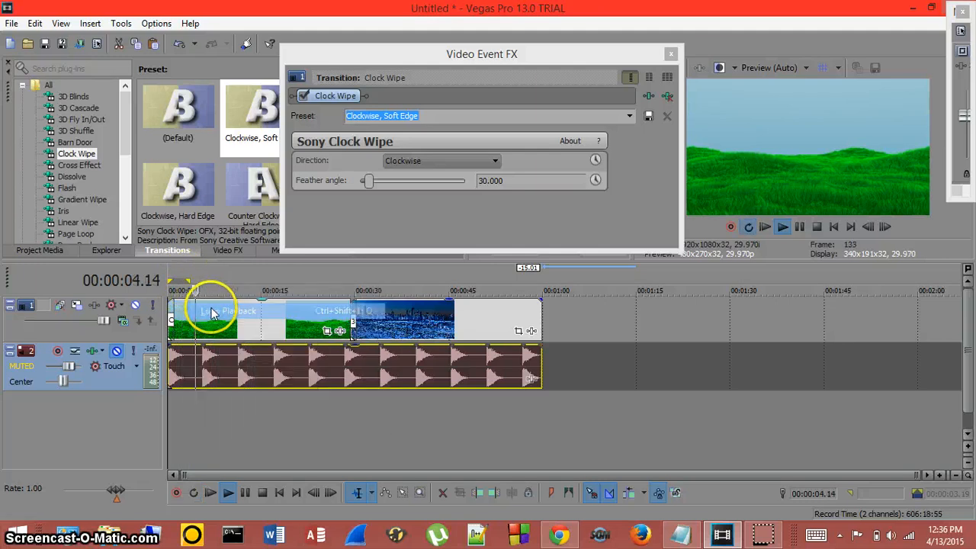
- Play the loop from the start, set the Clock Wipe feather angle to about 137.143, and close the transition settings
click(831, 227)
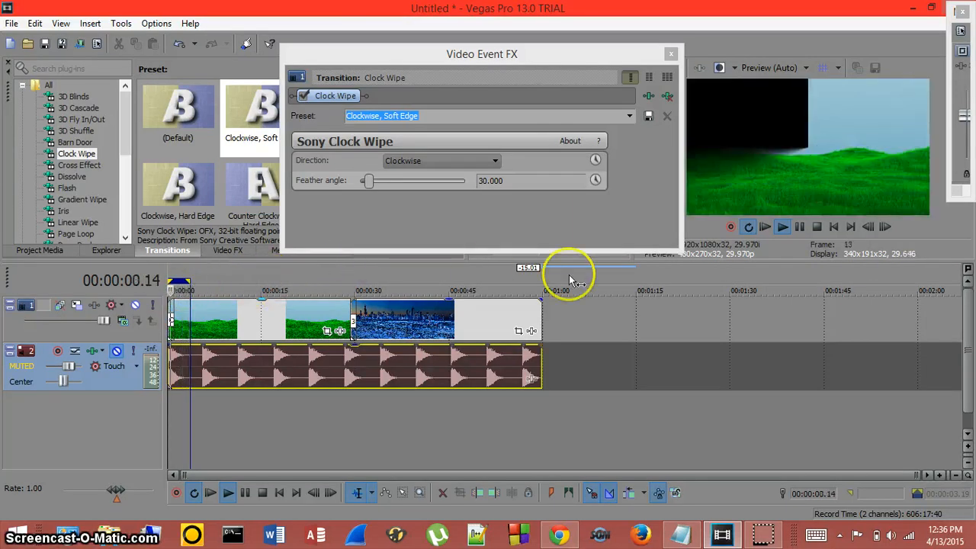
click(370, 183)
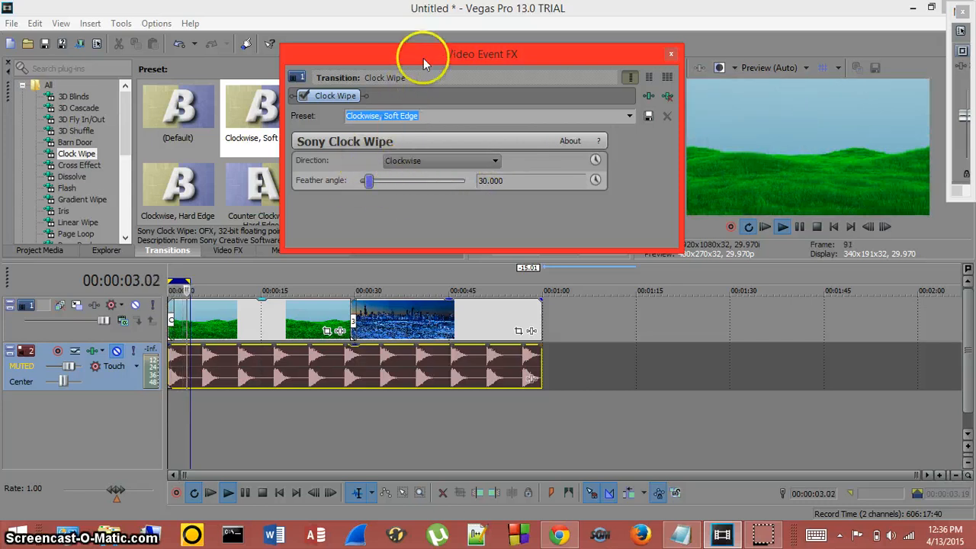
drag(371, 184, 404, 181)
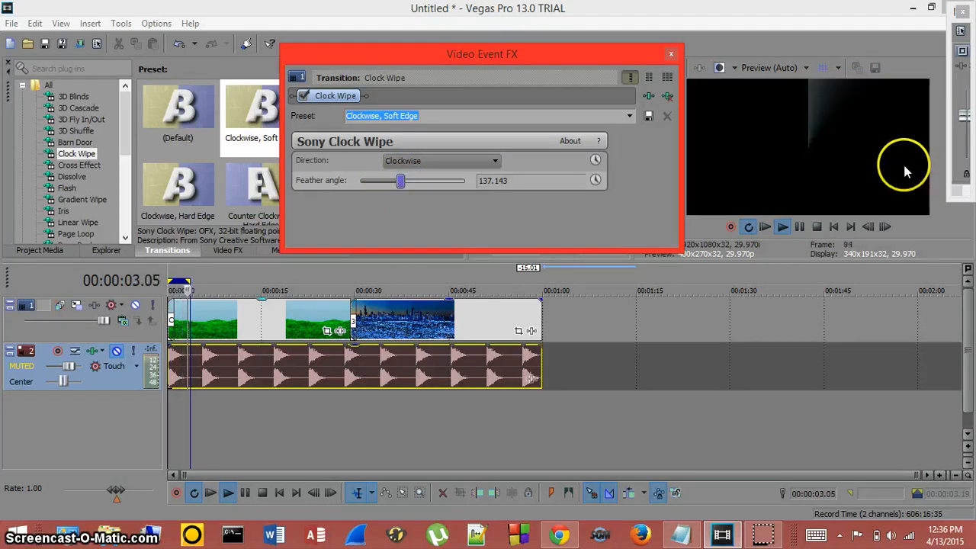
click(791, 141)
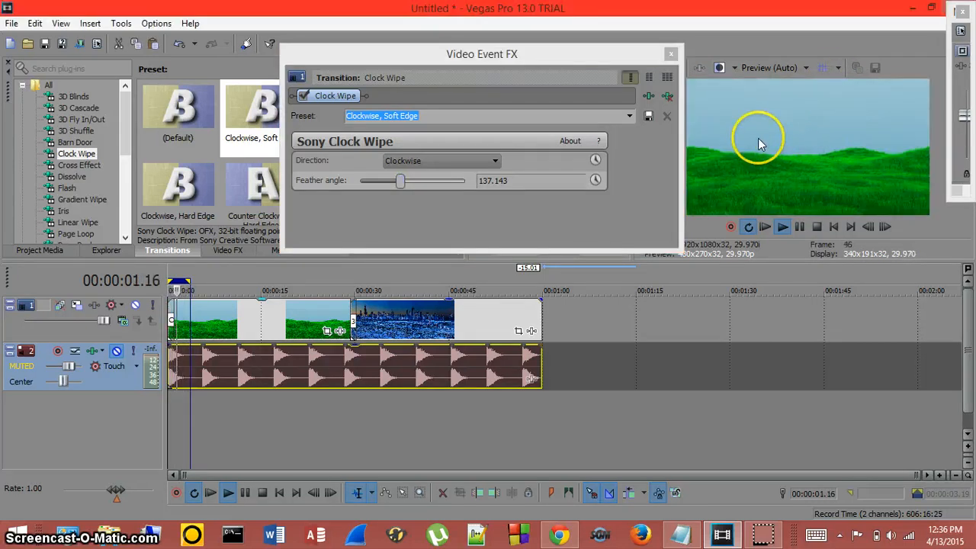
click(671, 54)
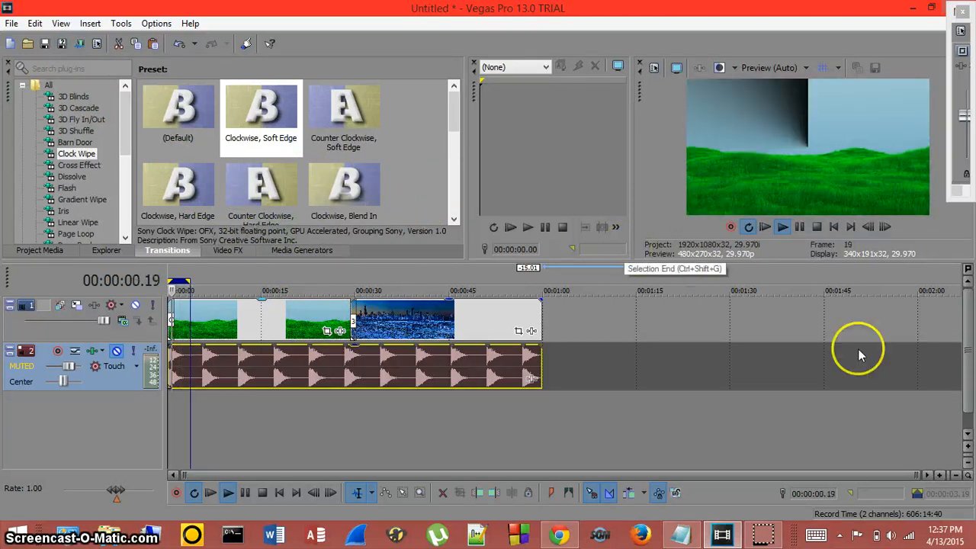
click(759, 537)
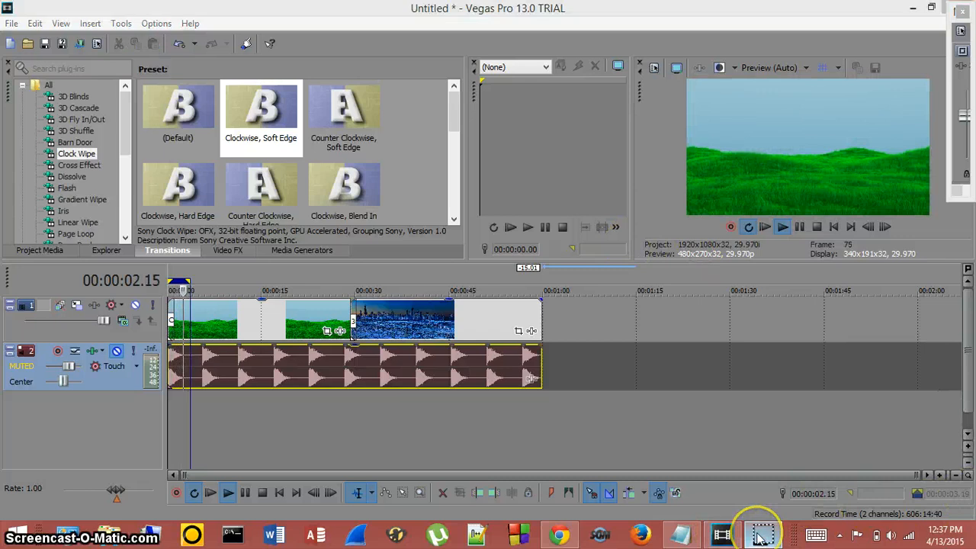